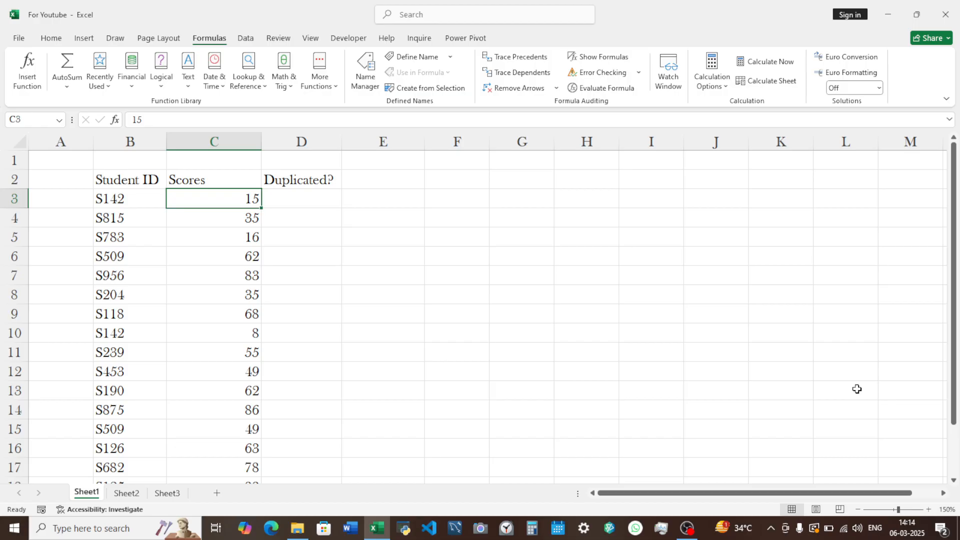
pyautogui.press('Left')
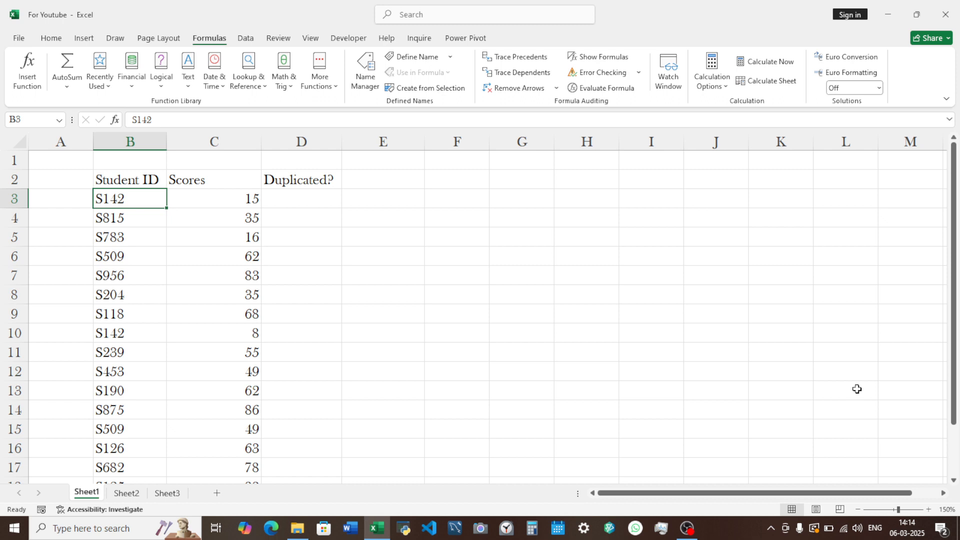
pyautogui.press('Right')
pyautogui.press('Right')
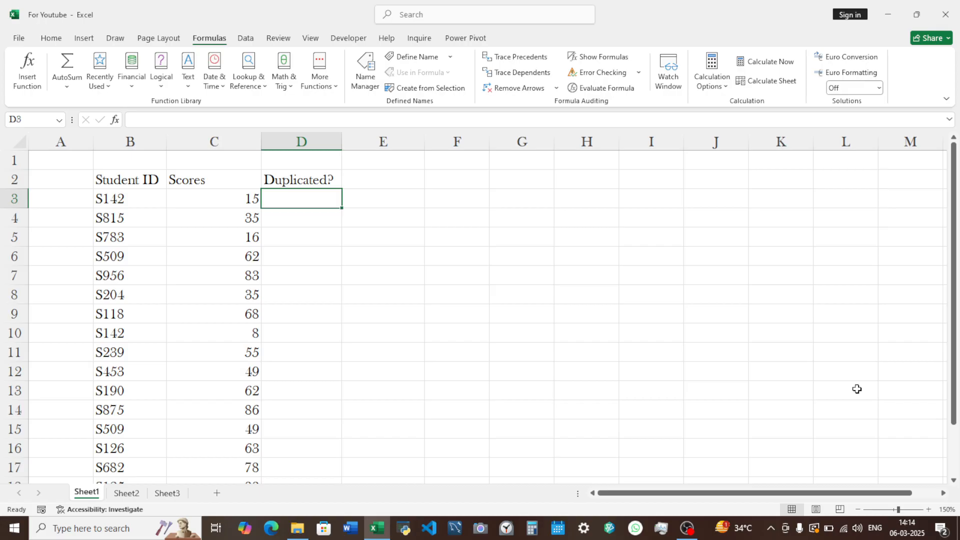
pyautogui.press('Left')
pyautogui.press('Left')
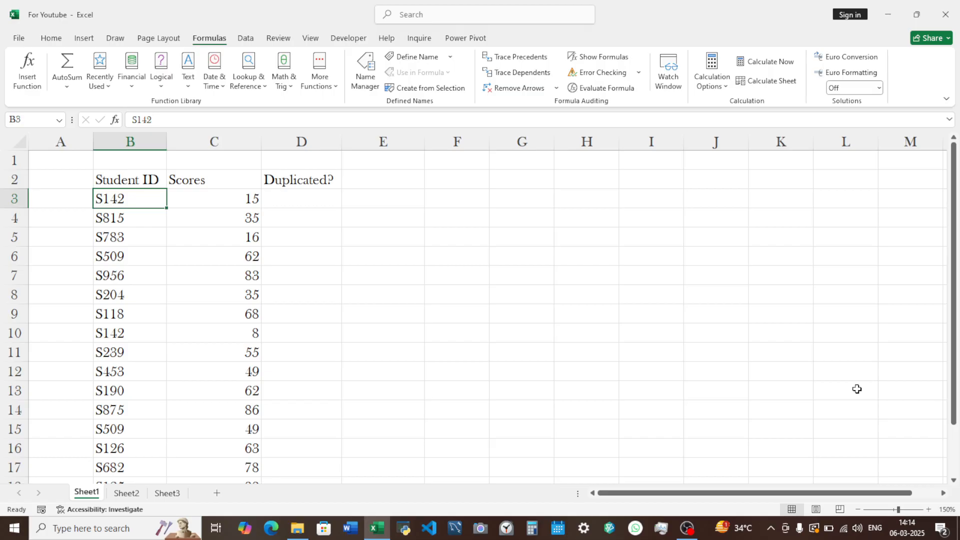
# - Start a COUNTIF formula in D3 under Duplicated? with the student IDs in B3:B19 as its range
pyautogui.press('Right')
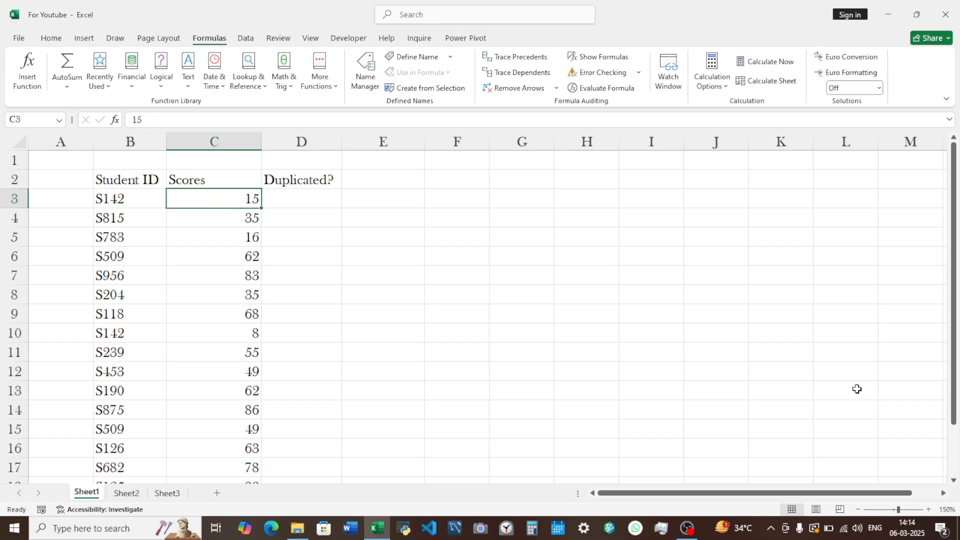
pyautogui.press('Right')
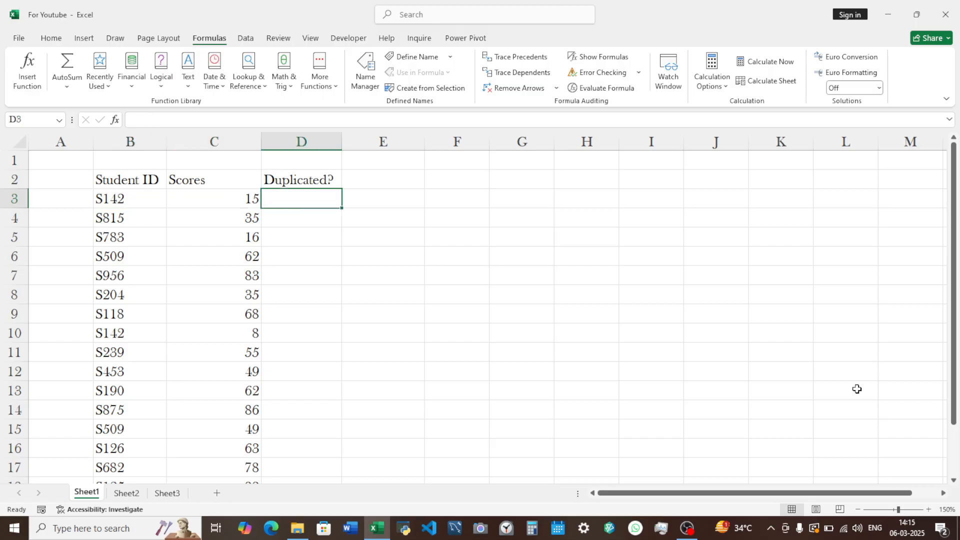
pyautogui.write('=counti')
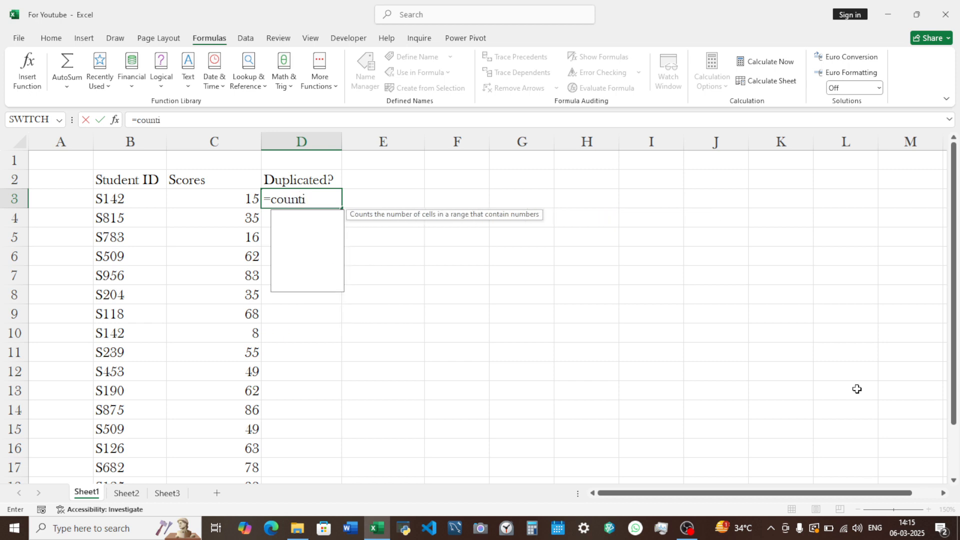
pyautogui.write('f')
pyautogui.press('Tab')
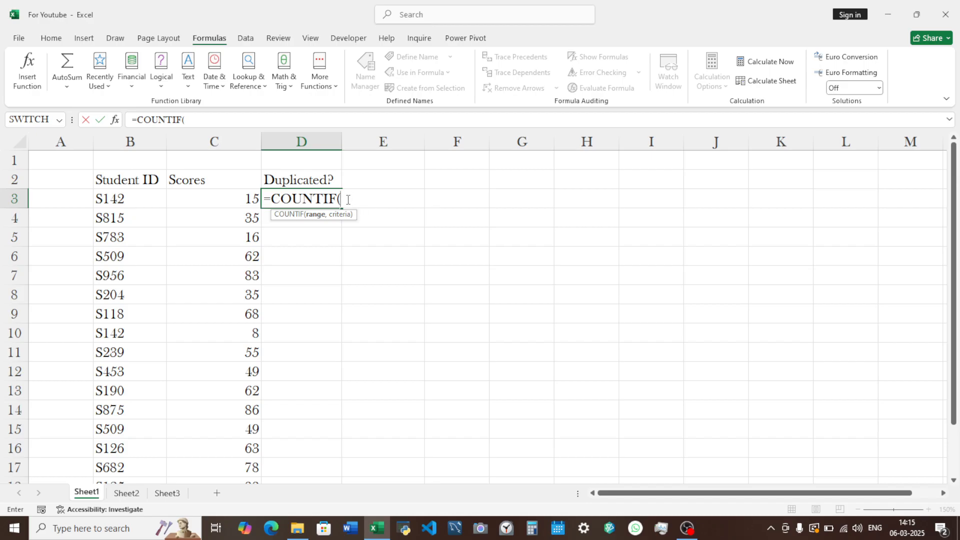
pyautogui.moveTo(118, 198); pyautogui.dragTo(119, 198)
pyautogui.write(',')
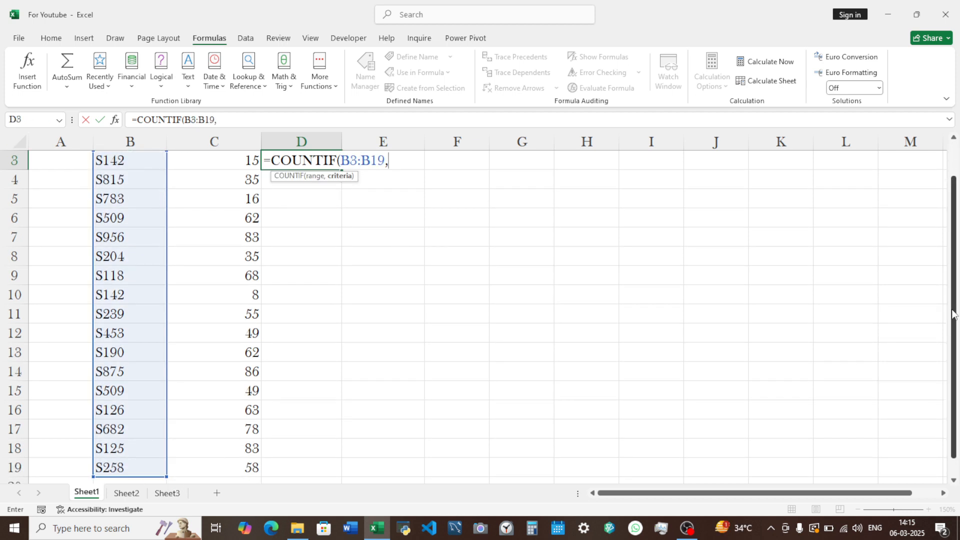
# - Make the COUNTIF range in D3 absolute as $B$3:$B$19
pyautogui.moveTo(954, 315); pyautogui.dragTo(955, 240)
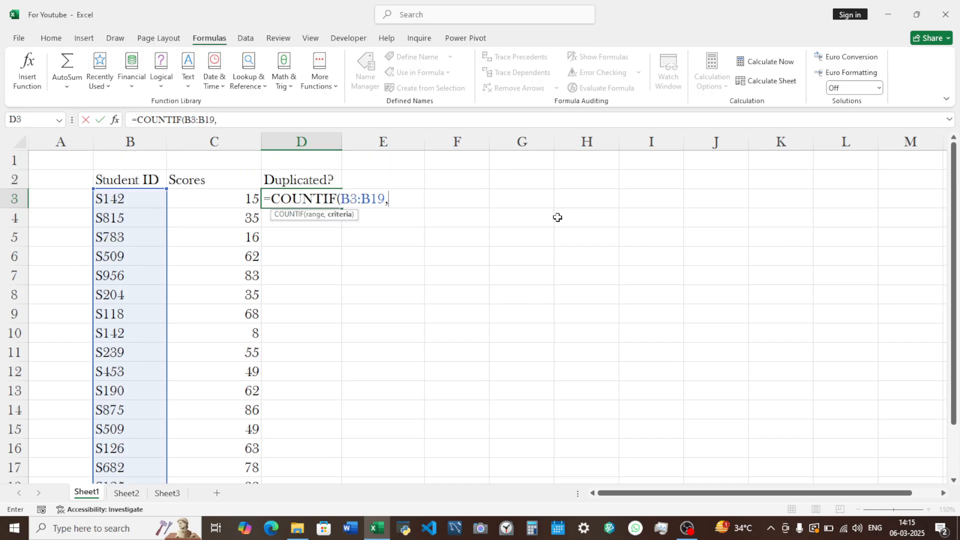
pyautogui.click(376, 200)
pyautogui.press('F4')
pyautogui.click(353, 199)
pyautogui.press('F4')
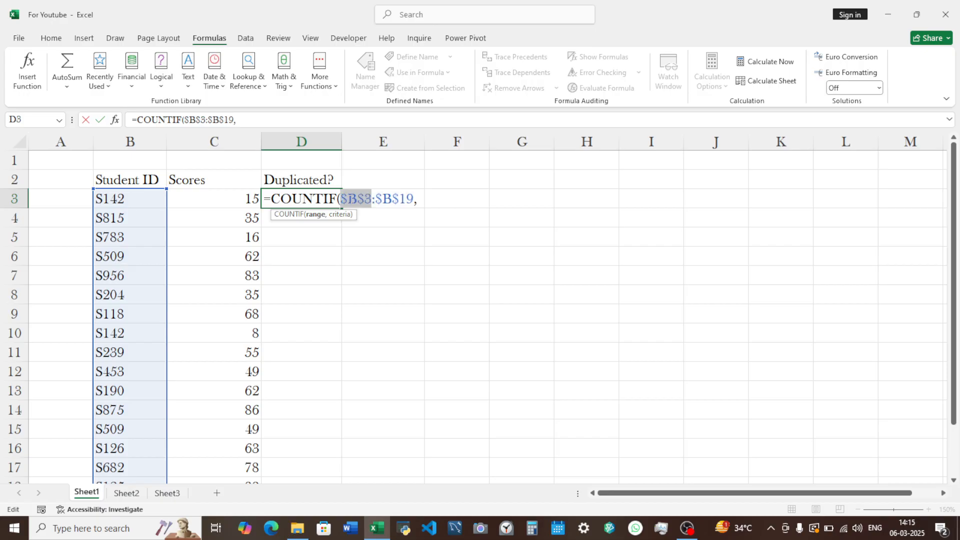
# - Complete the D3 formula with B3 as the criterion and enter it
pyautogui.click(419, 199)
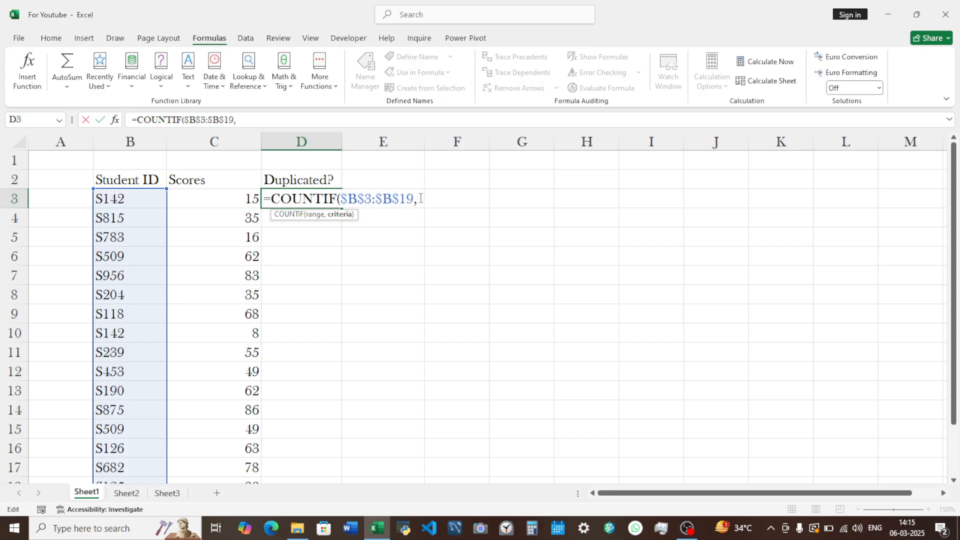
pyautogui.click(130, 197)
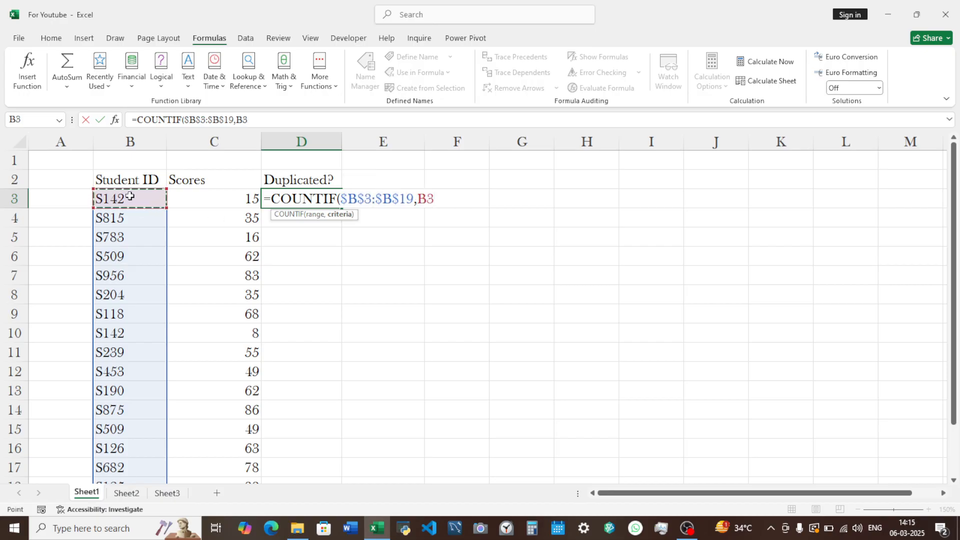
pyautogui.write(')')
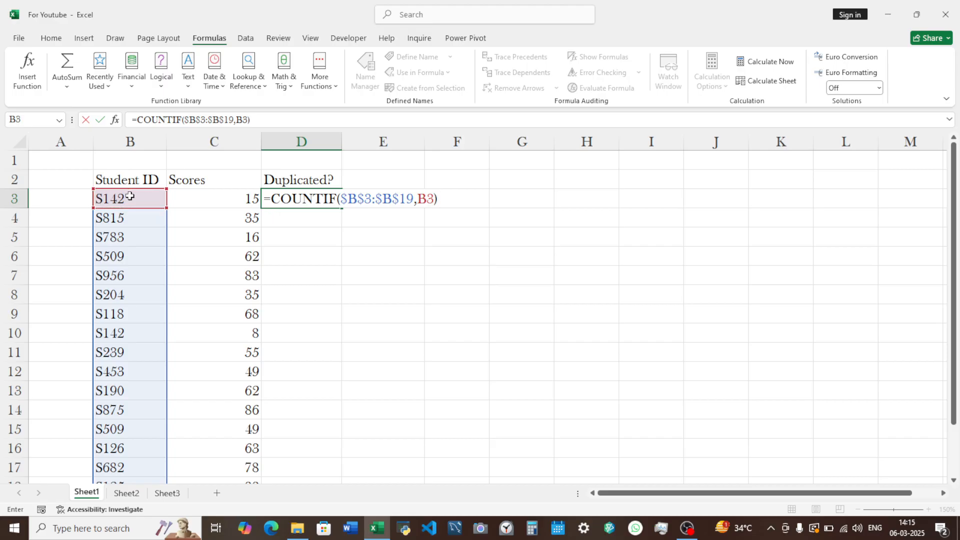
pyautogui.press('Return')
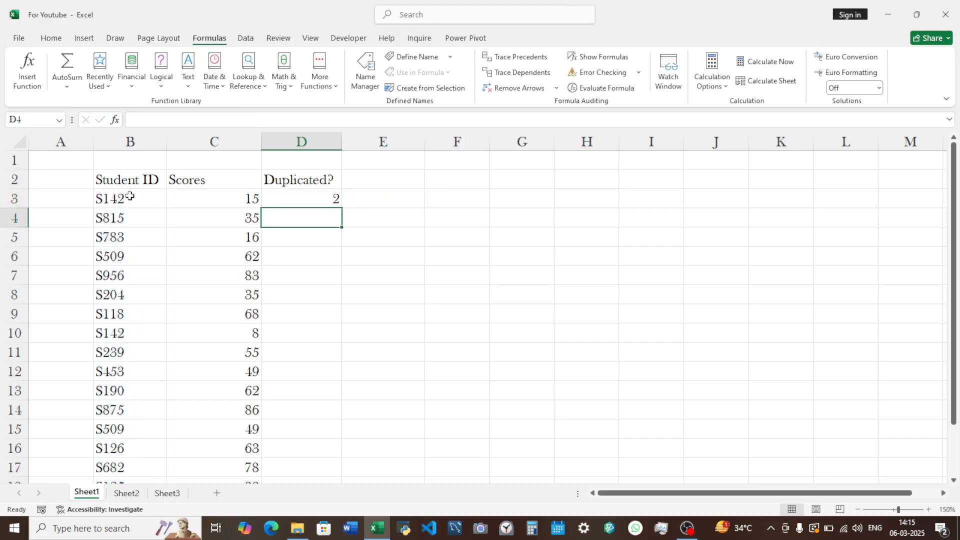
# - Fill the COUNTIF formula from D3 down the Duplicated? column to D19
pyautogui.click(311, 196)
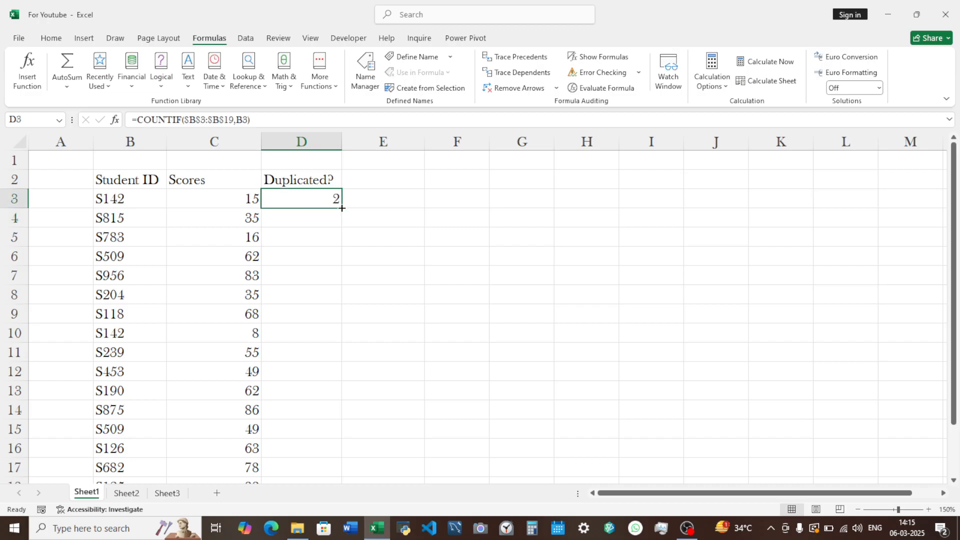
pyautogui.moveTo(344, 211); pyautogui.dragTo(331, 452)
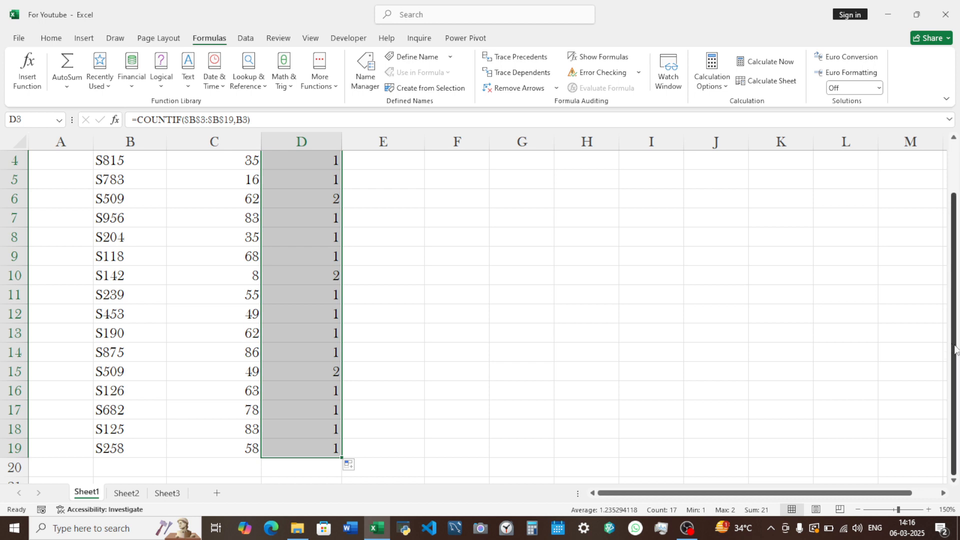
pyautogui.moveTo(954, 347); pyautogui.dragTo(958, 283)
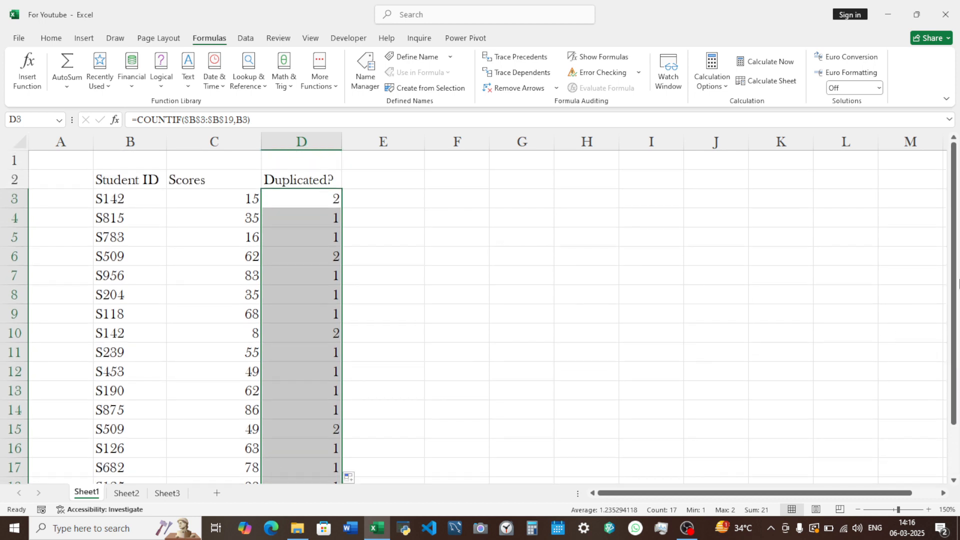
pyautogui.click(306, 258)
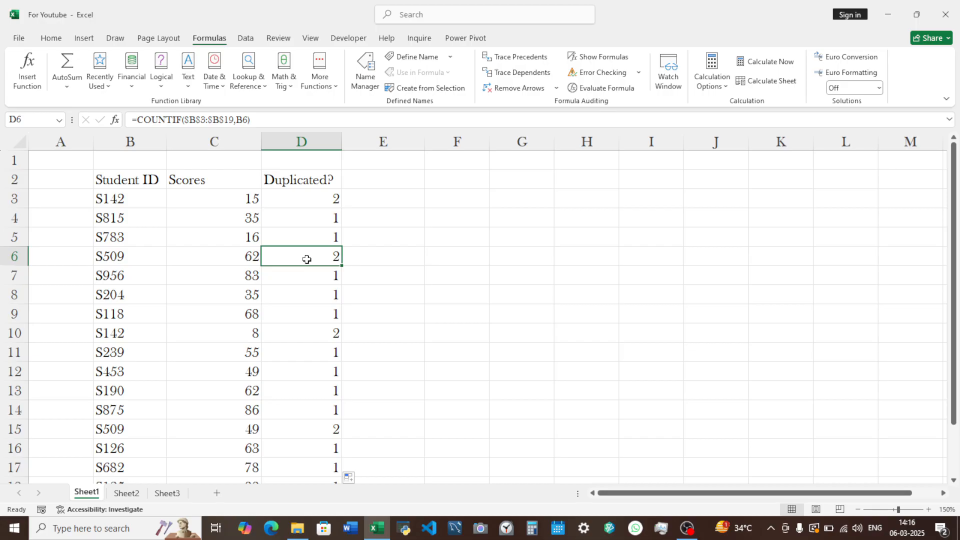
pyautogui.click(390, 178)
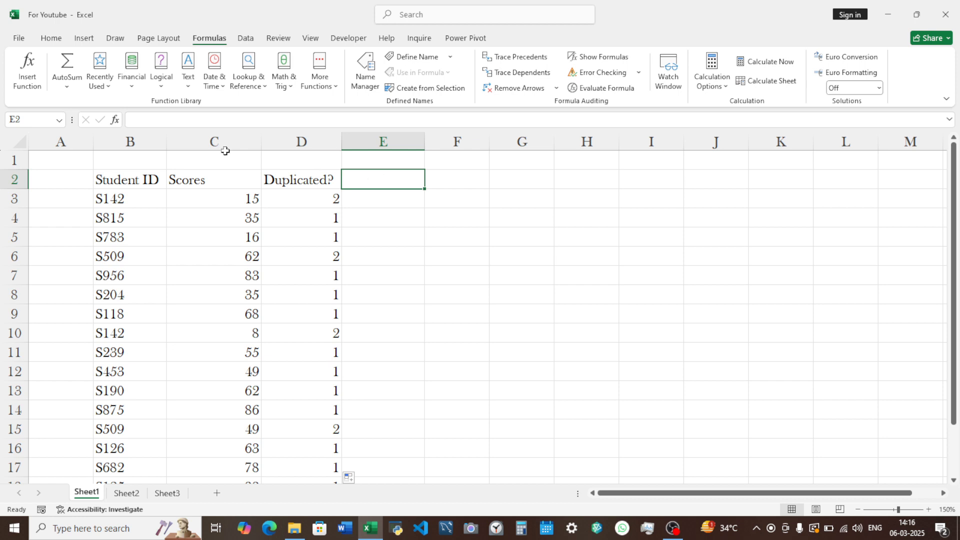
pyautogui.click(129, 200)
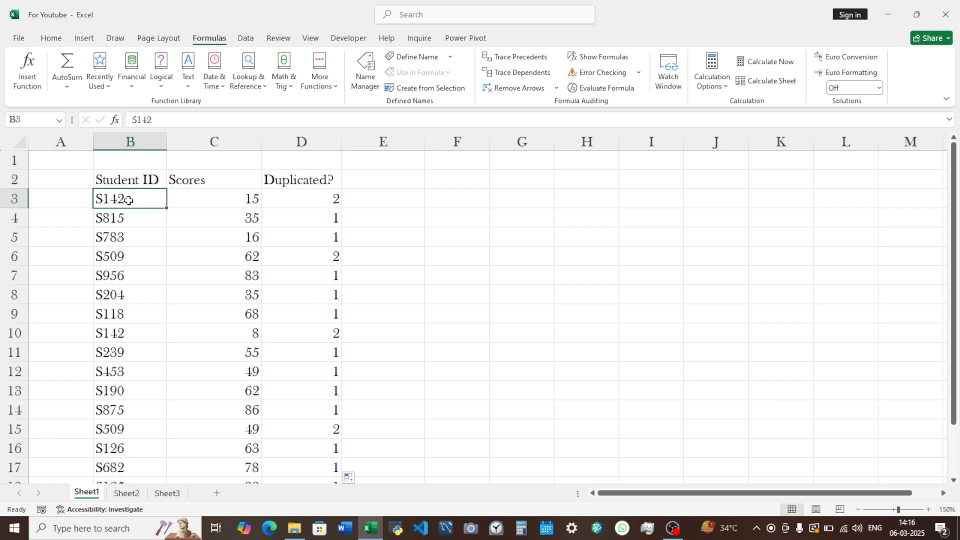
pyautogui.press('Down')
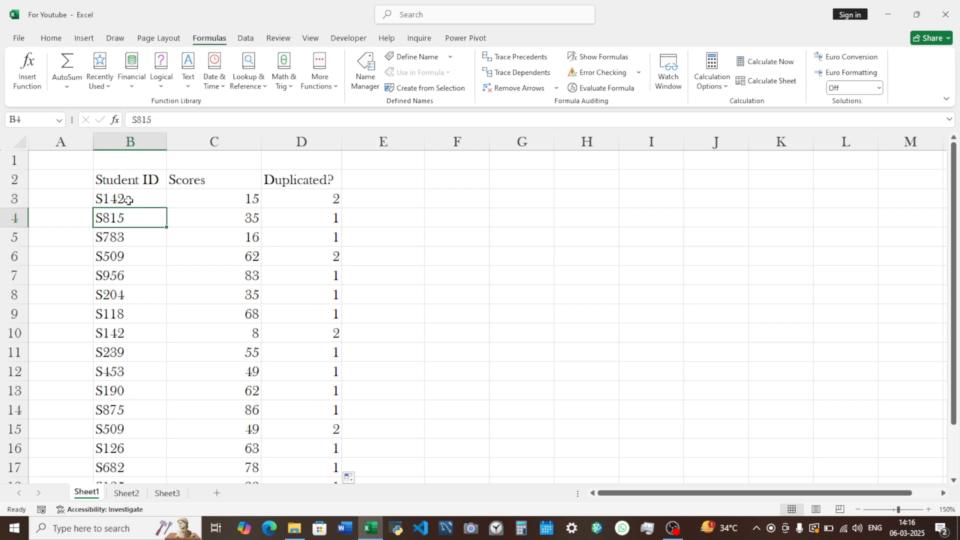
pyautogui.click(152, 197)
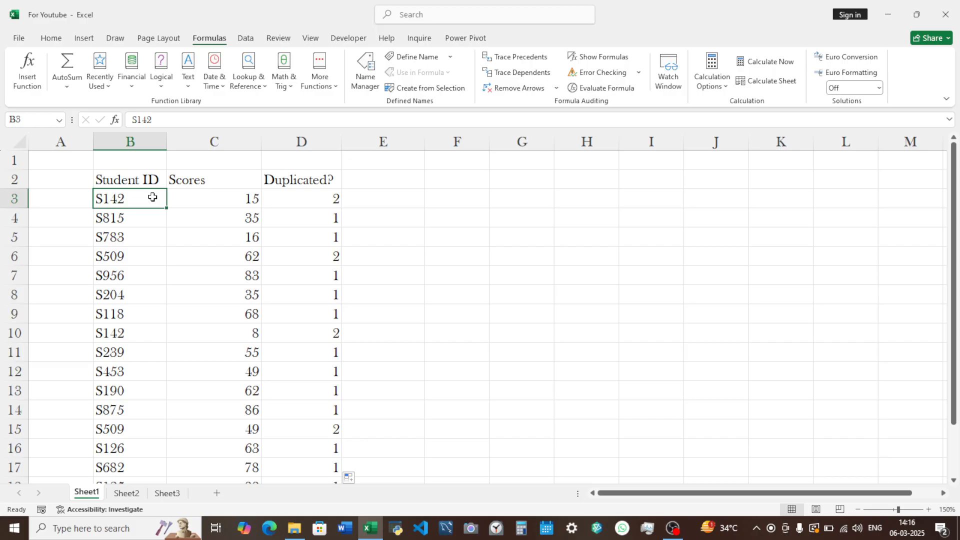
pyautogui.press('Down')
pyautogui.click(152, 197)
pyautogui.hotkey('shift', 'Down')
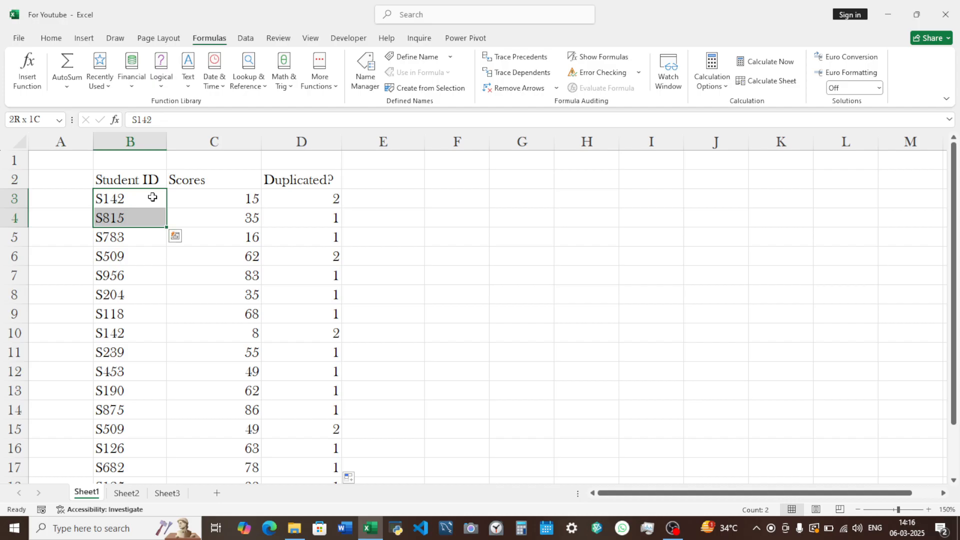
pyautogui.press('Up')
pyautogui.press('Down')
pyautogui.press('Down')
pyautogui.press('Down')
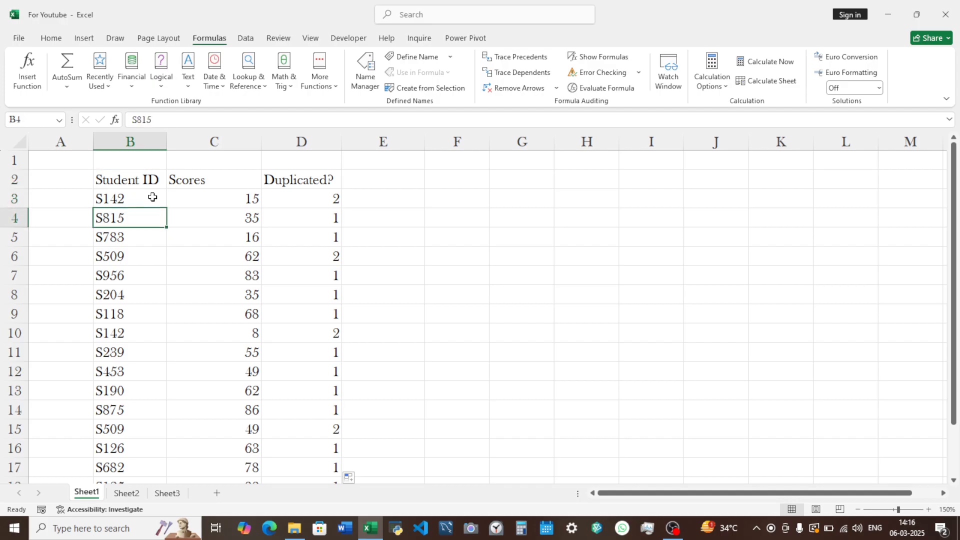
pyautogui.hotkey('shift', 'Up')
pyautogui.hotkey('shift', 'Up')
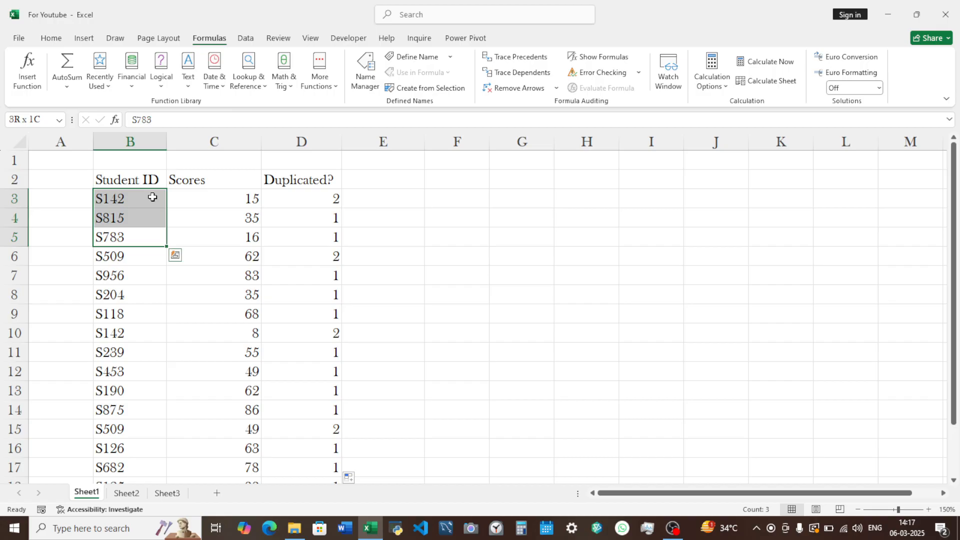
# - Add the column header "Occurence" in E2, next to Duplicated?
pyautogui.press('Right')
pyautogui.press('Right')
pyautogui.press('Right')
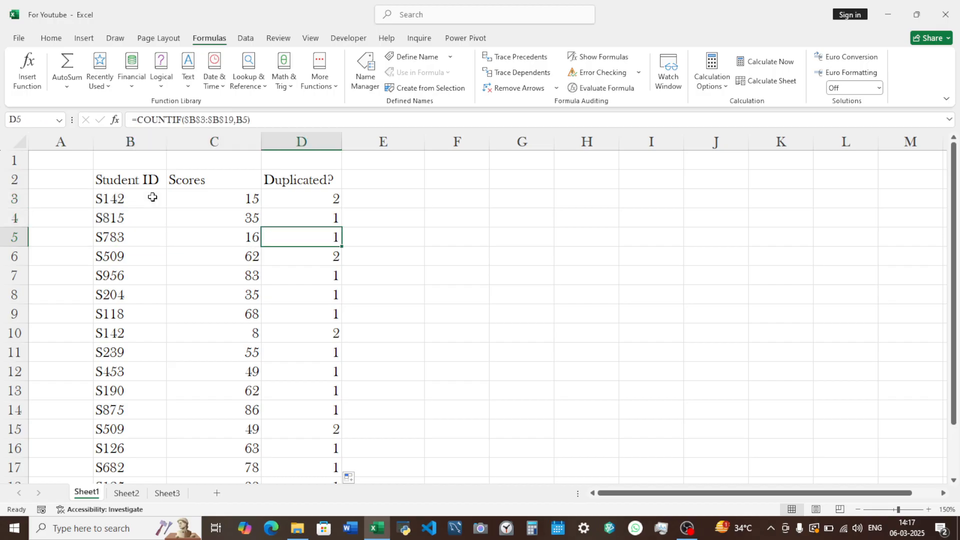
pyautogui.press('Up')
pyautogui.press('Up')
pyautogui.press('Up')
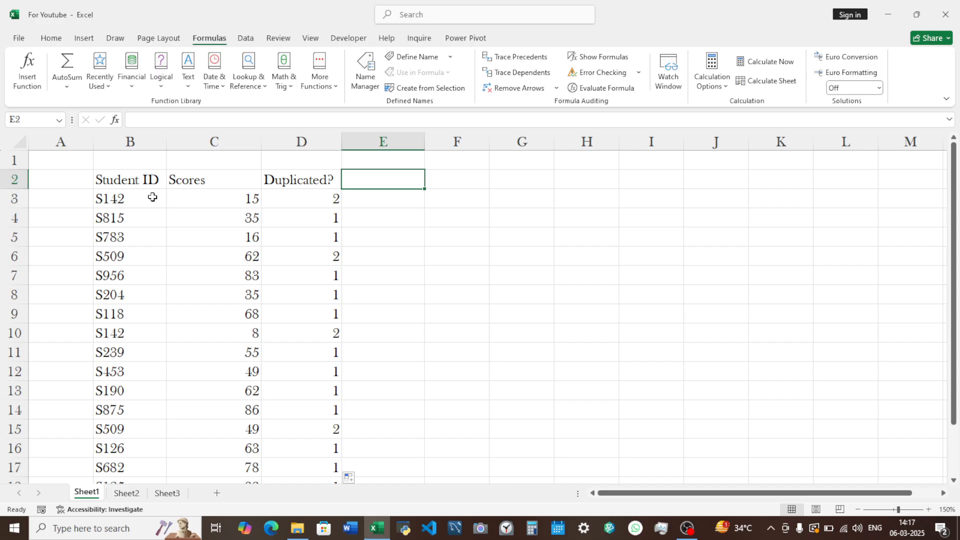
pyautogui.write('Occurence')
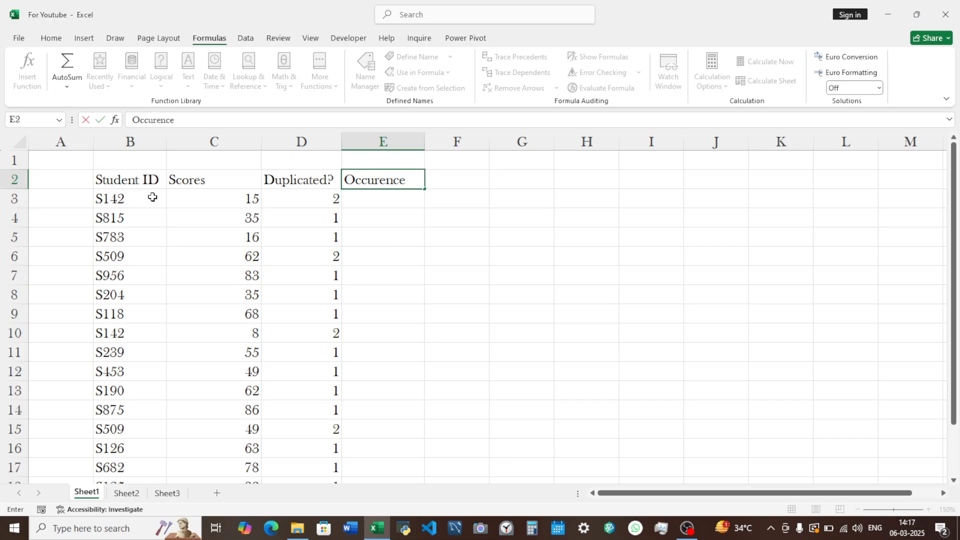
pyautogui.press('Return')
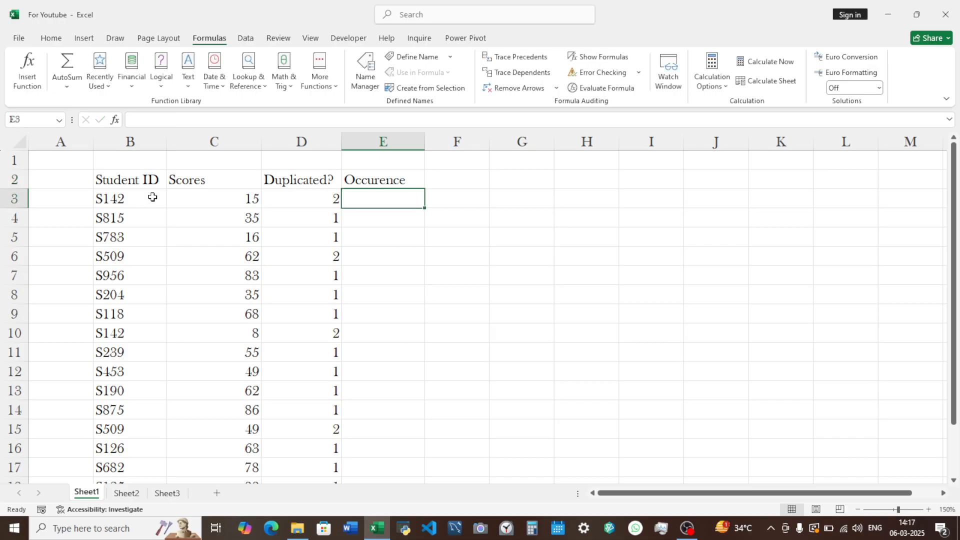
# - Write the formula =COUNTIF(B3:B3,B3) in E3, the first cell under Occurence
pyautogui.write('=coun')
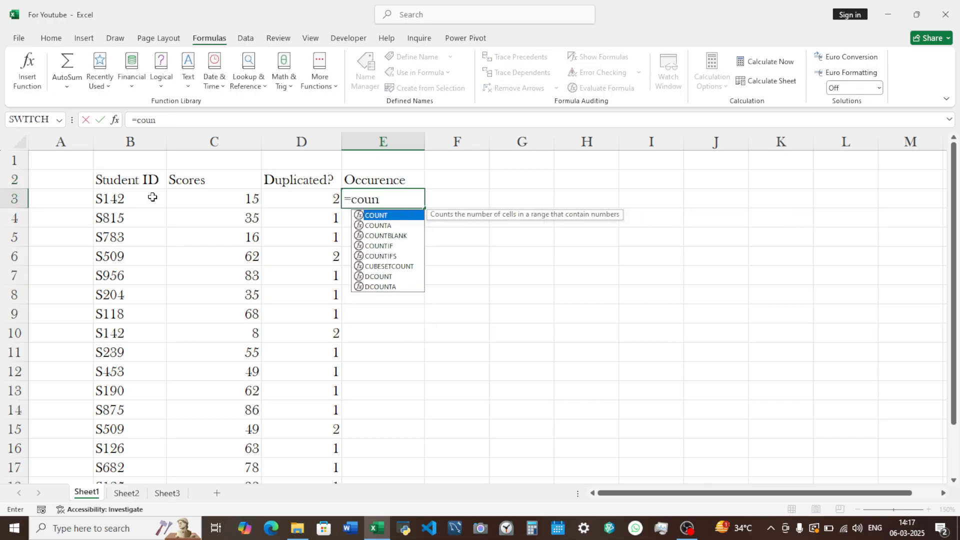
pyautogui.write('tid')
pyautogui.press('BackSpace')
pyautogui.write('f')
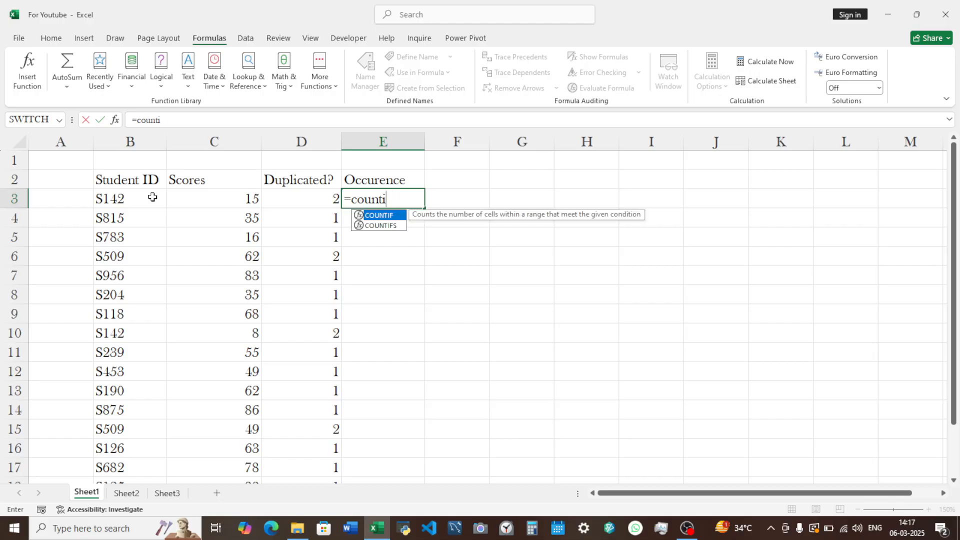
pyautogui.press('Tab')
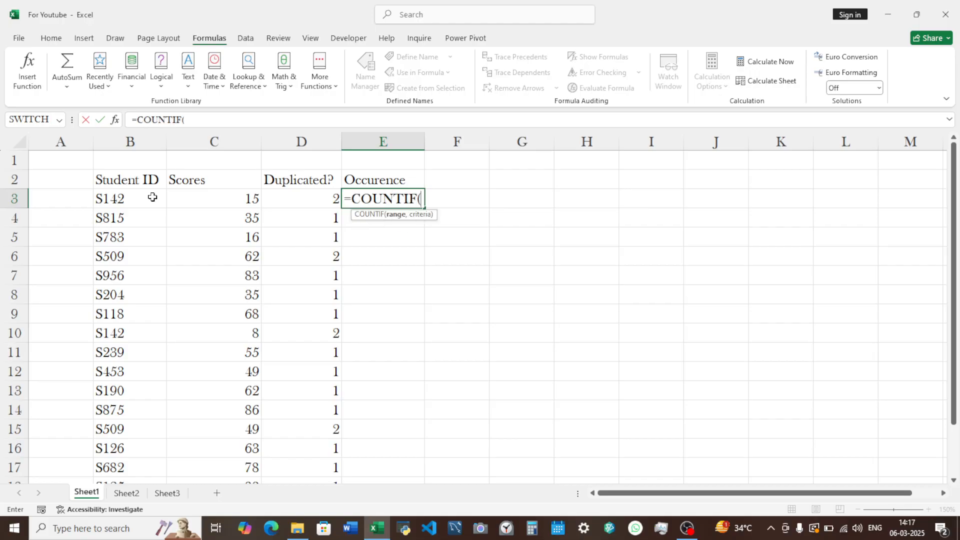
pyautogui.click(129, 200)
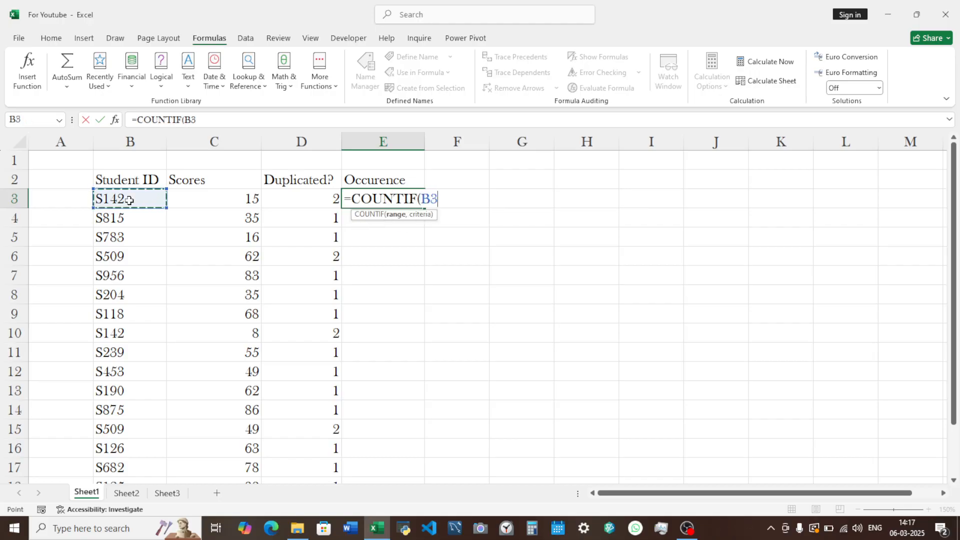
pyautogui.press('F8')
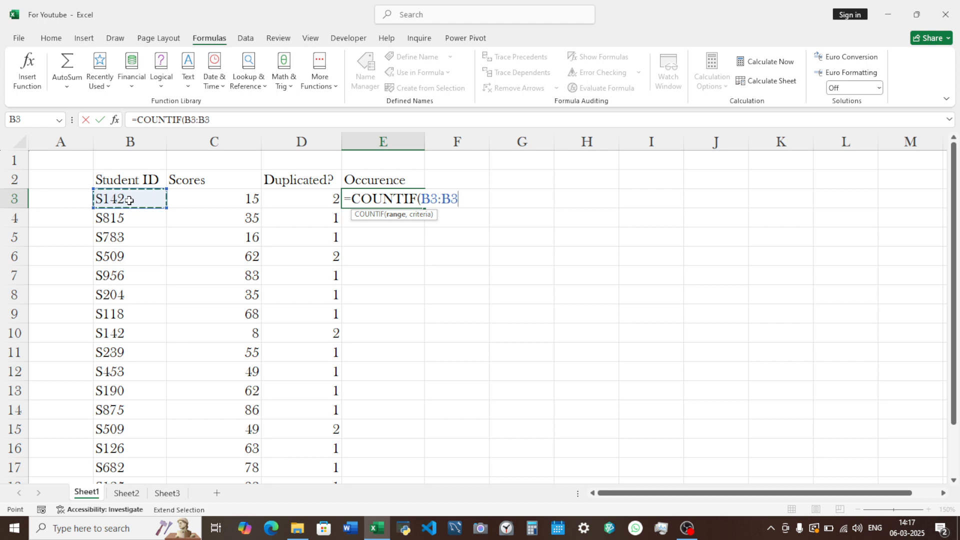
pyautogui.write(',')
pyautogui.click(129, 200)
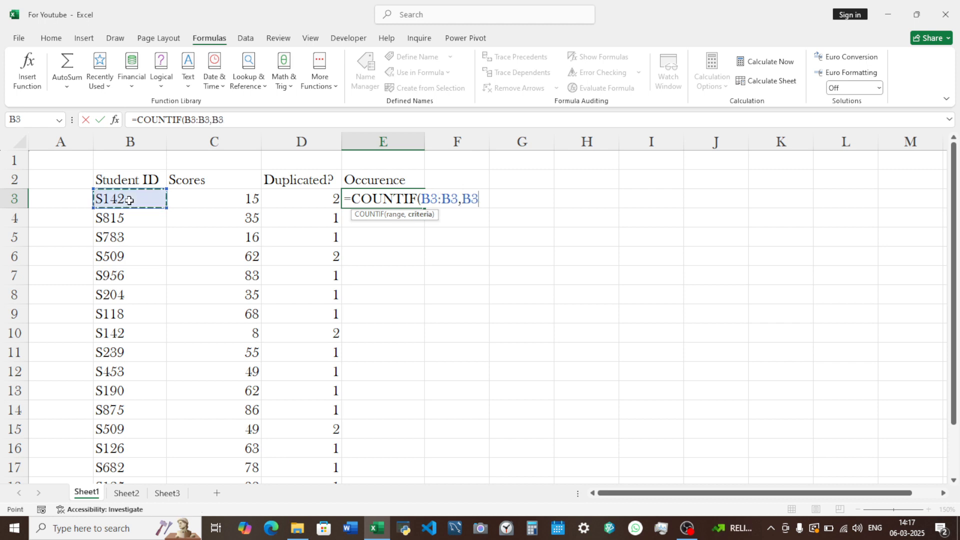
pyautogui.write(')')
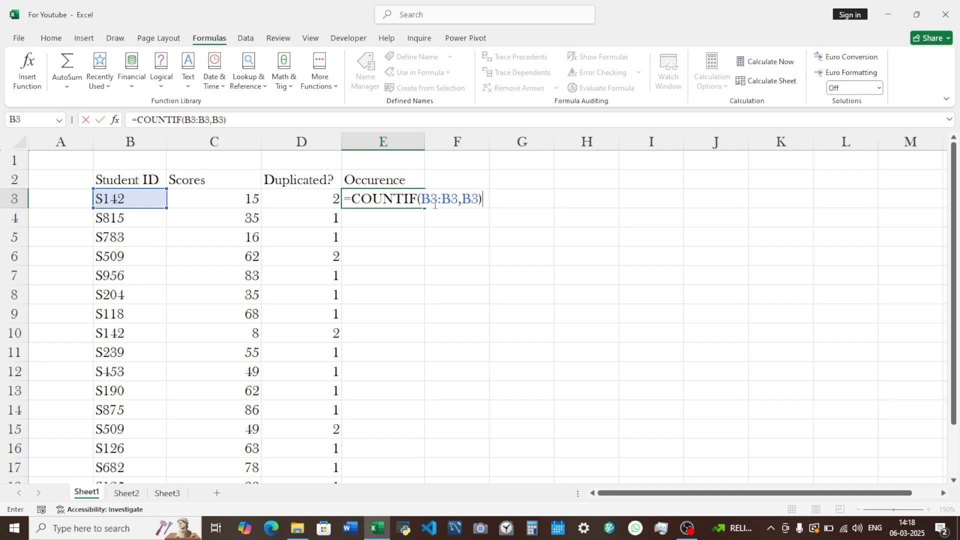
# - Make only the start of the E3 range absolute as $B$3:B3 and enter the formula
pyautogui.click(433, 199)
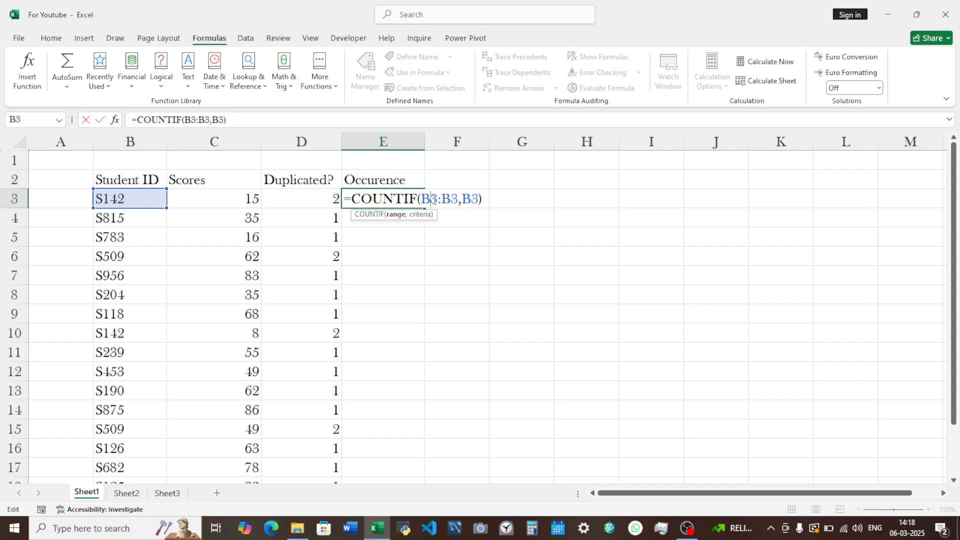
pyautogui.press('F4')
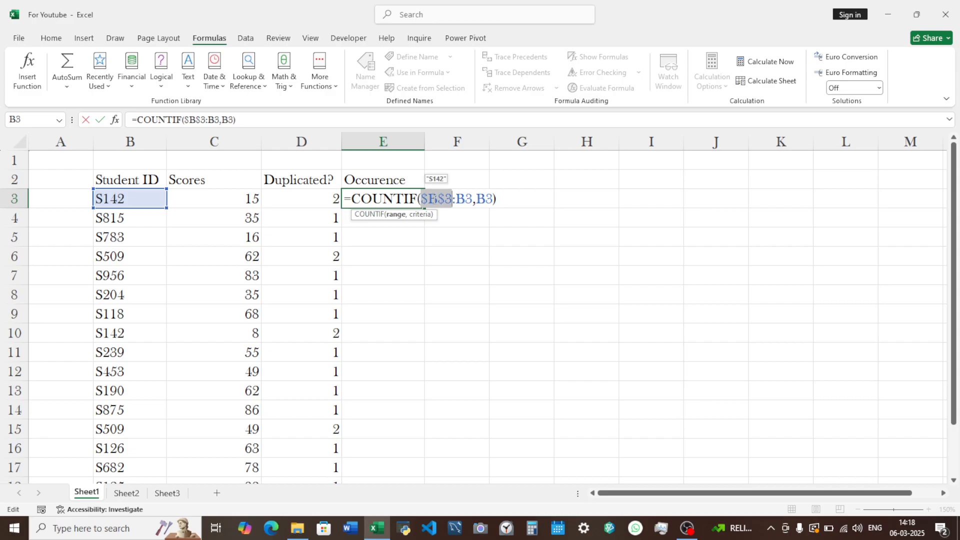
pyautogui.click(507, 200)
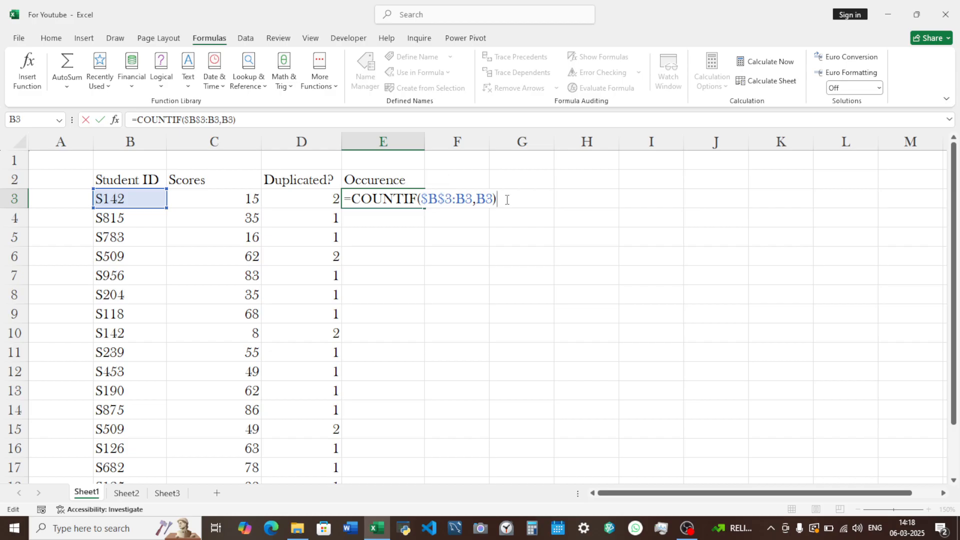
pyautogui.press('Return')
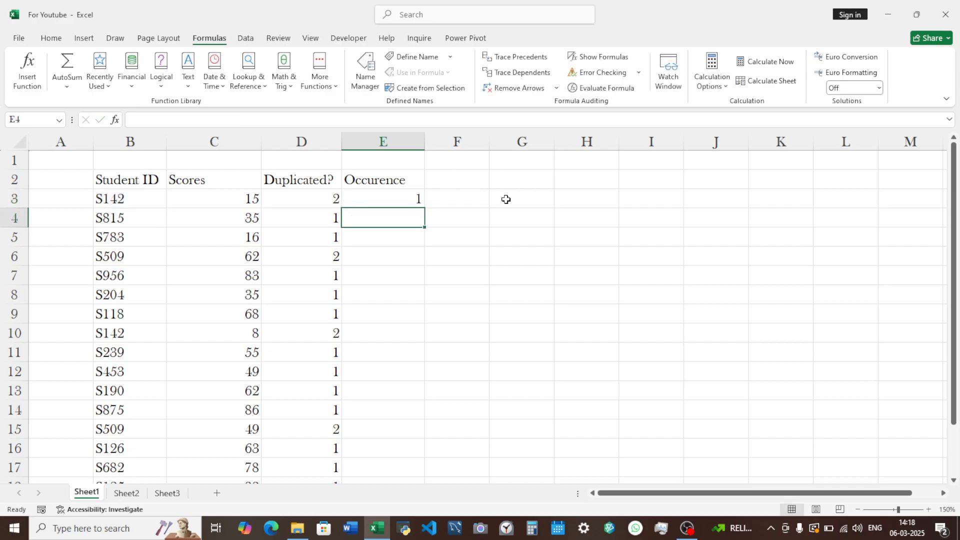
# - Fill the running COUNTIF formula from E3 down the Occurence column to E19
pyautogui.click(411, 197)
pyautogui.moveTo(424, 208); pyautogui.dragTo(426, 458)
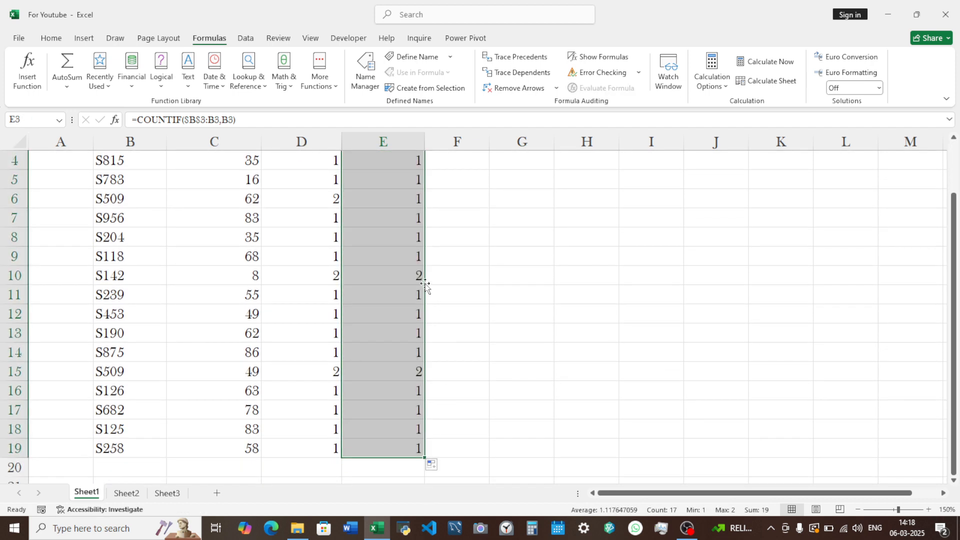
pyautogui.click(462, 248)
# - Examine how the expanding range changes in the Occurence formulas, comparing cells E3, E6 and E10
pyautogui.press('Up')
pyautogui.press('Up')
pyautogui.press('Up')
pyautogui.press('Up')
pyautogui.press('Up')
pyautogui.press('Up')
pyautogui.press('Up')
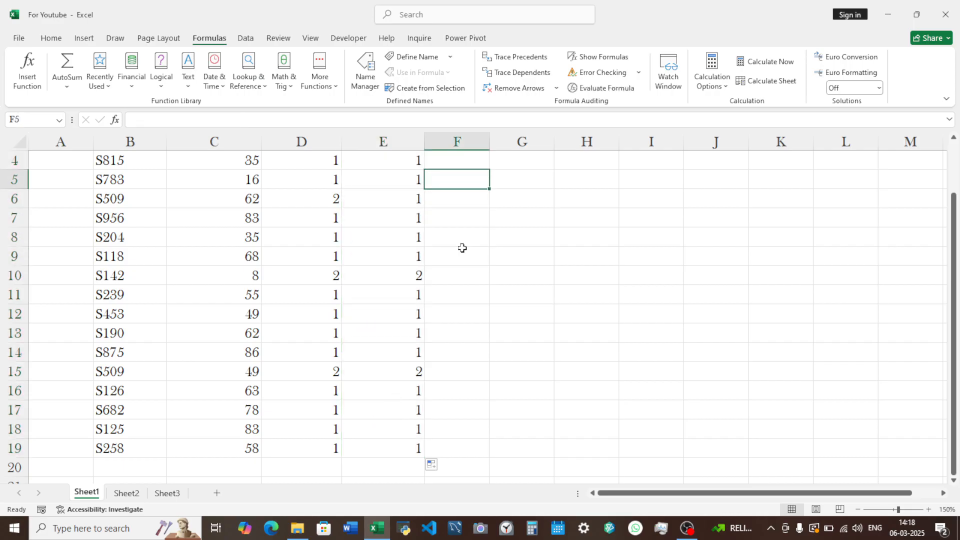
pyautogui.press('Left')
pyautogui.press('Down')
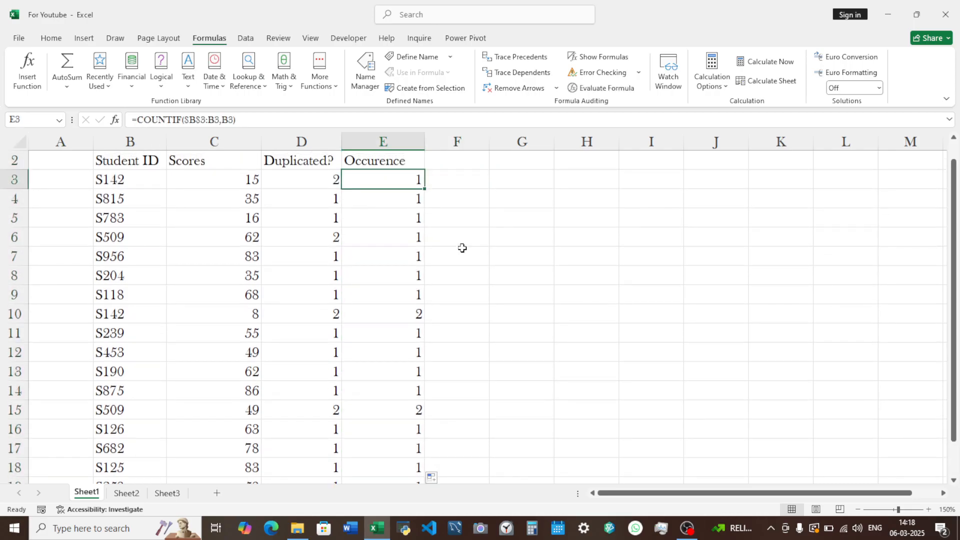
pyautogui.press('Down')
pyautogui.press('Down')
pyautogui.press('Down')
pyautogui.press('Down')
pyautogui.press('Down')
pyautogui.press('Down')
pyautogui.press('Down')
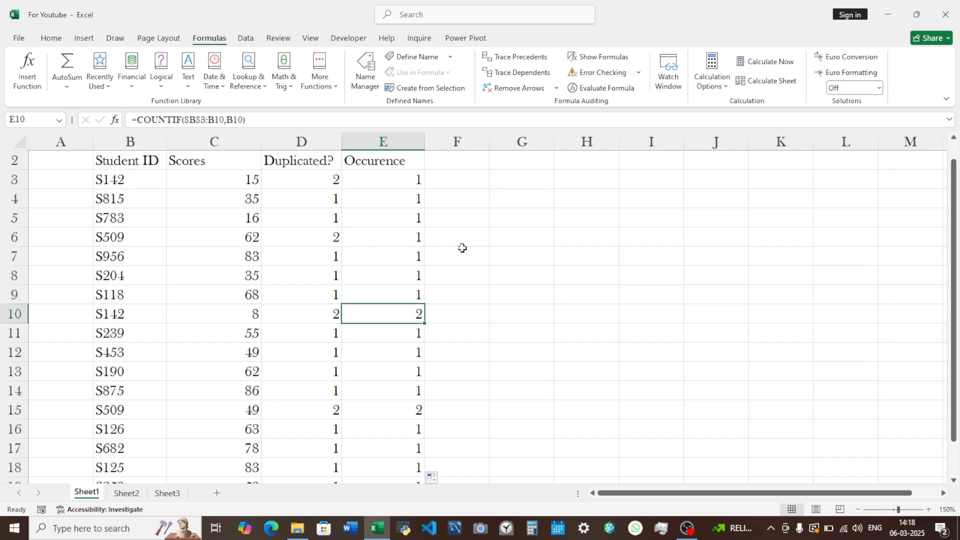
pyautogui.press('Up')
pyautogui.press('Up')
pyautogui.press('Up')
pyautogui.press('Up')
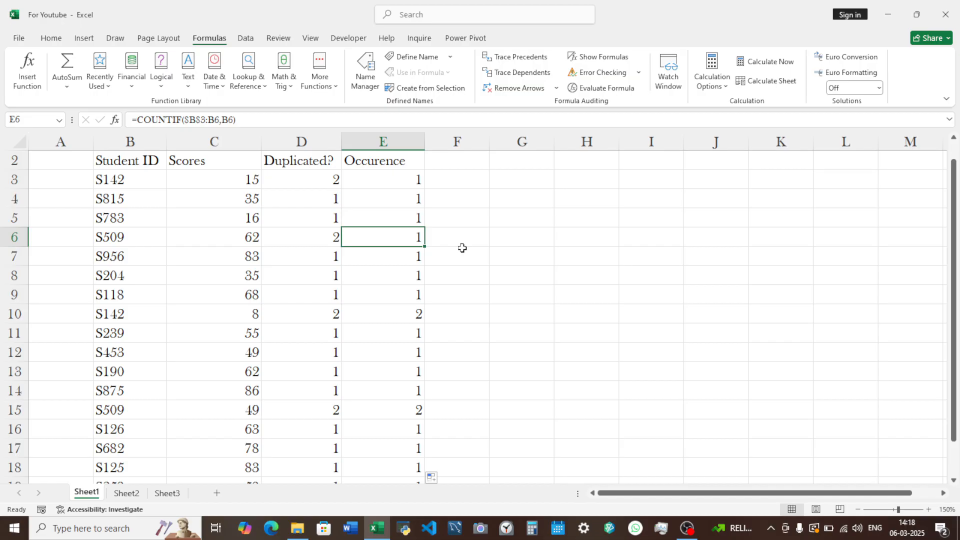
pyautogui.press('Up')
pyautogui.press('Up')
pyautogui.press('Up')
# - Compare the repeated student ID in rows 3 and 10 with its Duplicated? and Occurence values
pyautogui.press('Left')
pyautogui.press('Left')
pyautogui.press('Left')
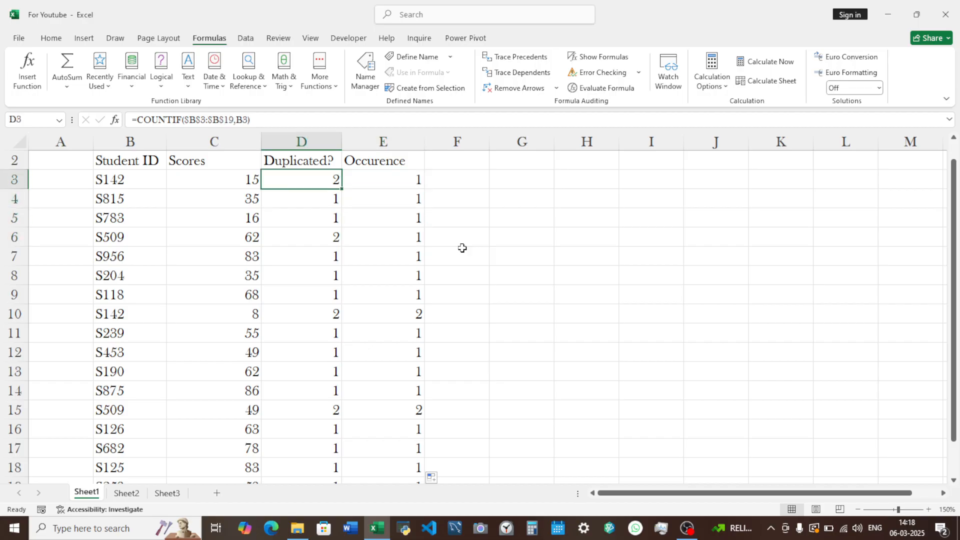
pyautogui.press('Left')
pyautogui.press('Right')
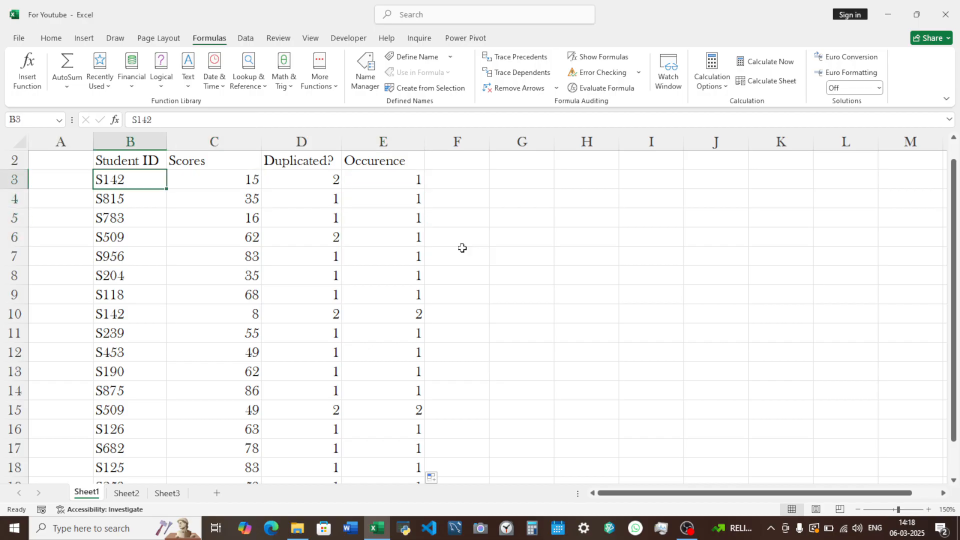
pyautogui.press('Left')
pyautogui.press('Down')
pyautogui.press('Down')
pyautogui.press('Down')
pyautogui.press('Down')
pyautogui.press('Down')
pyautogui.press('Down')
pyautogui.press('Down')
pyautogui.press('Down')
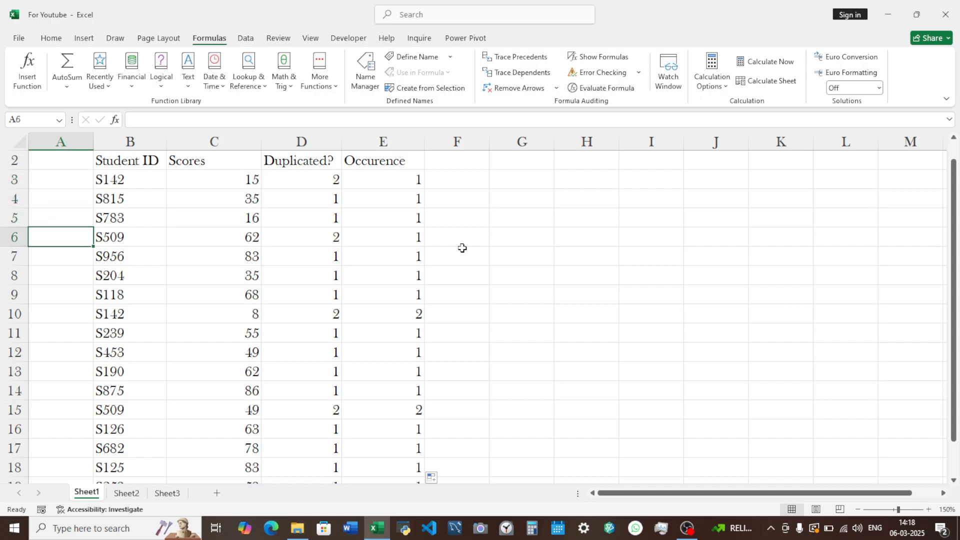
pyautogui.press('Up')
pyautogui.press('Right')
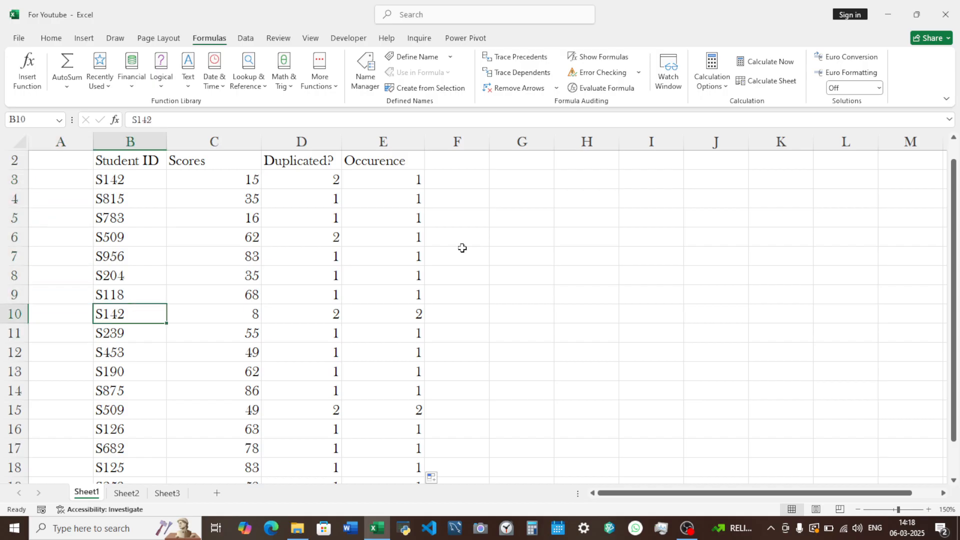
pyautogui.press('Left')
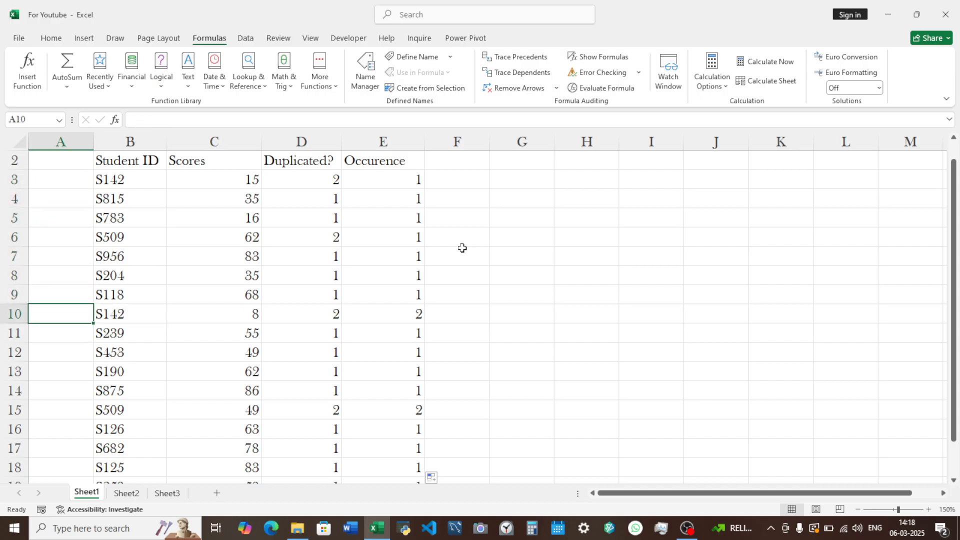